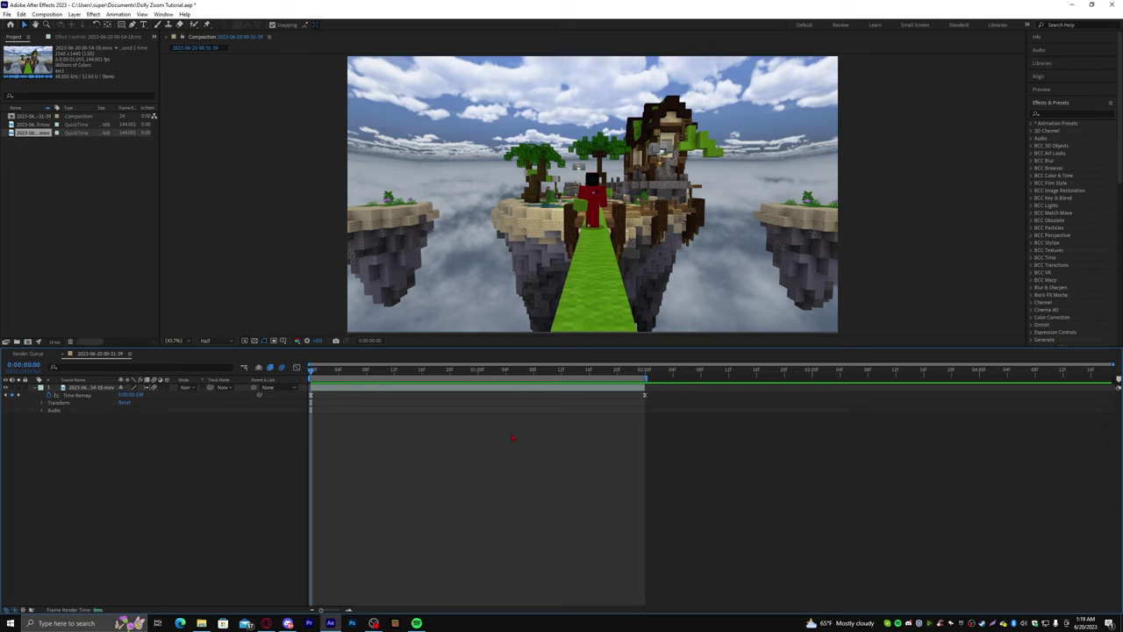
Preview the recorded sky-island replay clip playing in its composition
{"action": "key", "text": "space"}
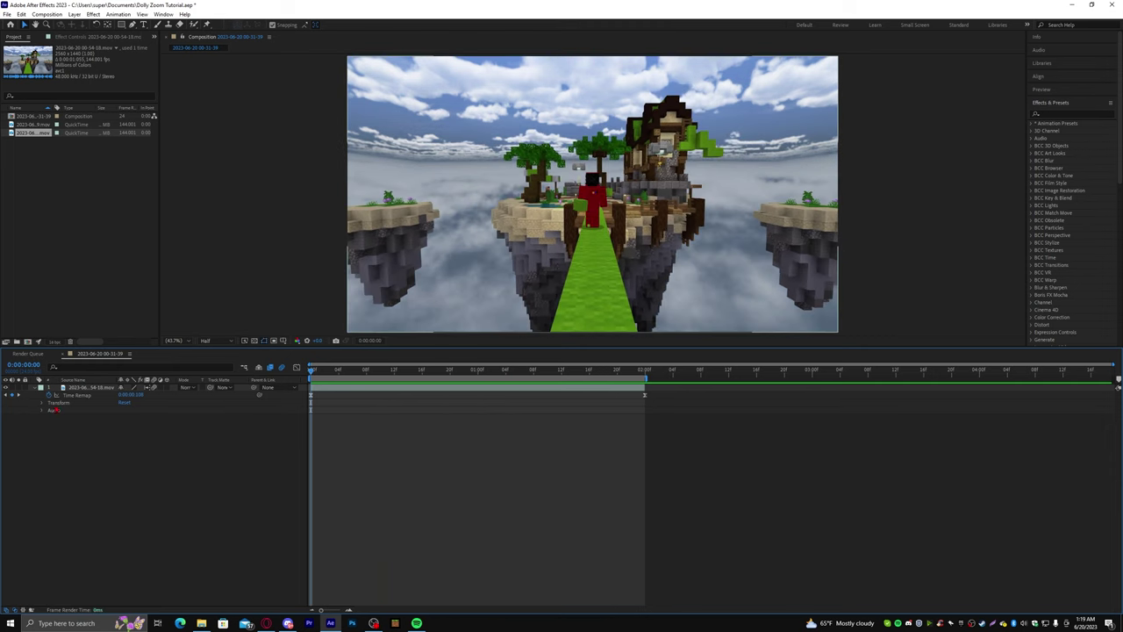
Add a Scale keyframe at the clip's first frame and preview the playback
{"action": "left_click", "coordinate": [42, 403]}
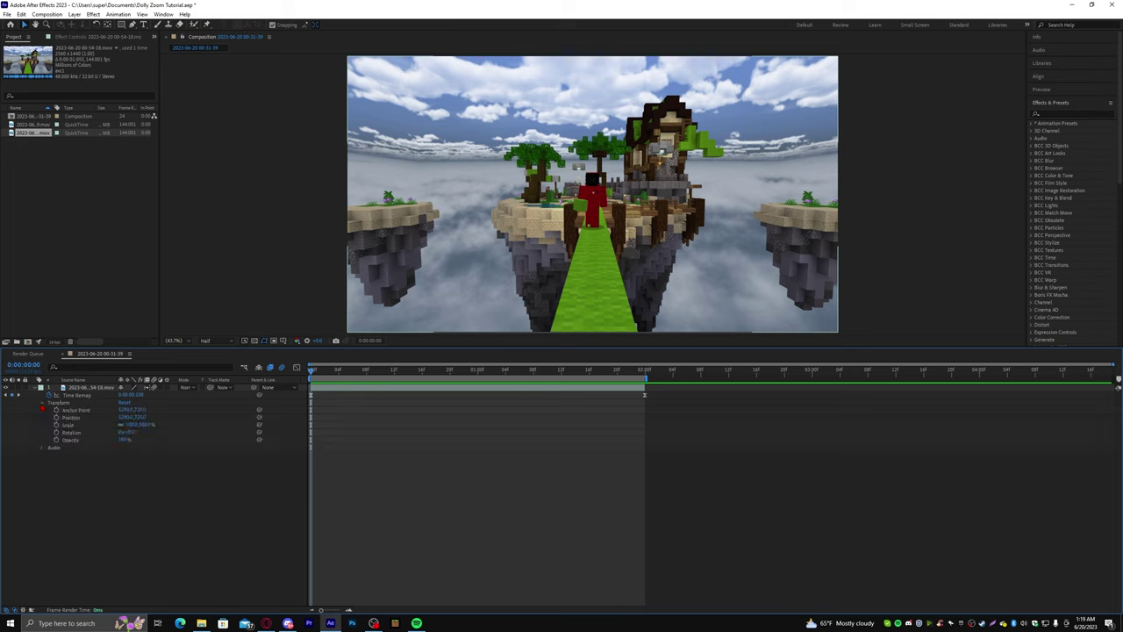
{"action": "left_click", "coordinate": [68, 425]}
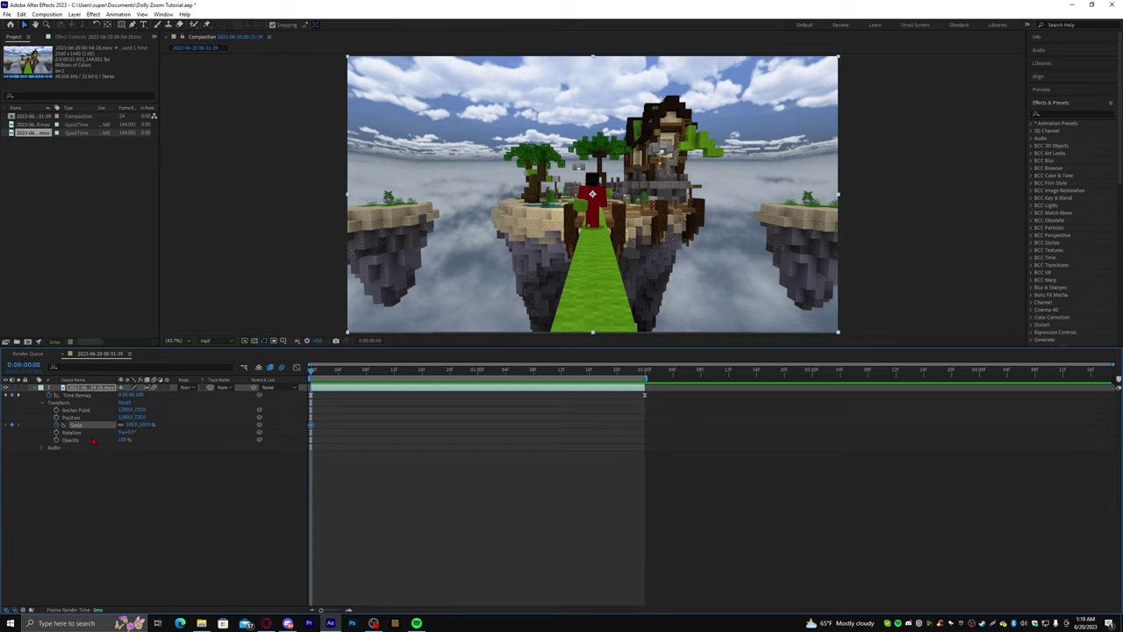
{"action": "key", "text": "space"}
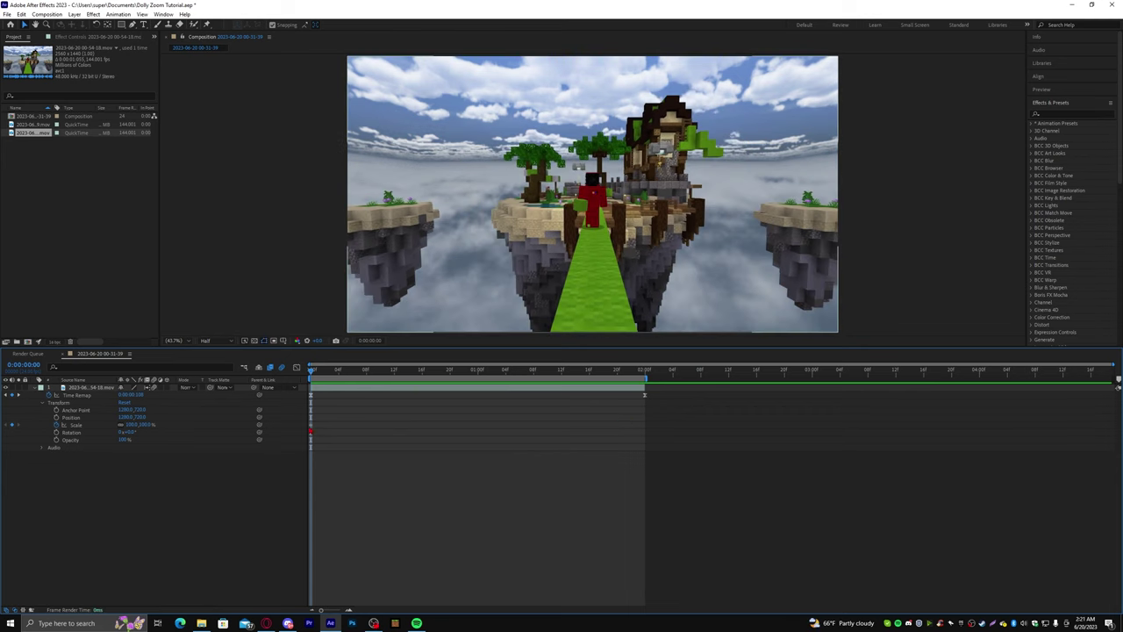
Move the Scale keyframe to the clip's end and set the opening Scale to 275%
{"action": "left_click", "coordinate": [130, 424]}
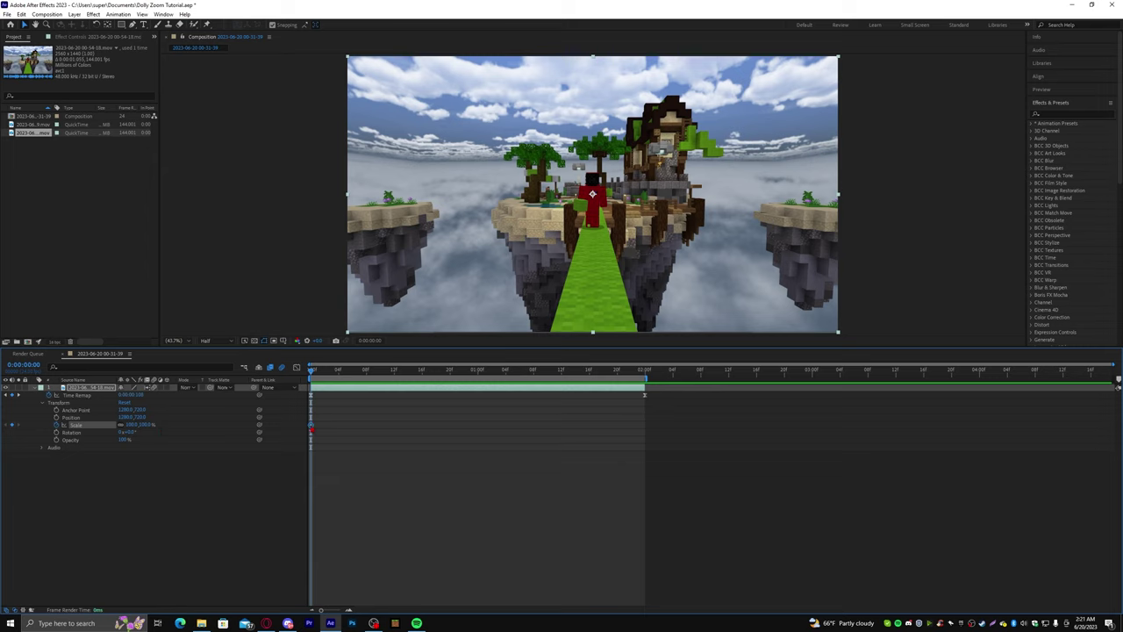
{"action": "left_click_drag", "start_coordinate": [312, 428], "coordinate": [638, 425]}
{"action": "left_click", "coordinate": [132, 424]}
{"action": "type", "text": "275"}
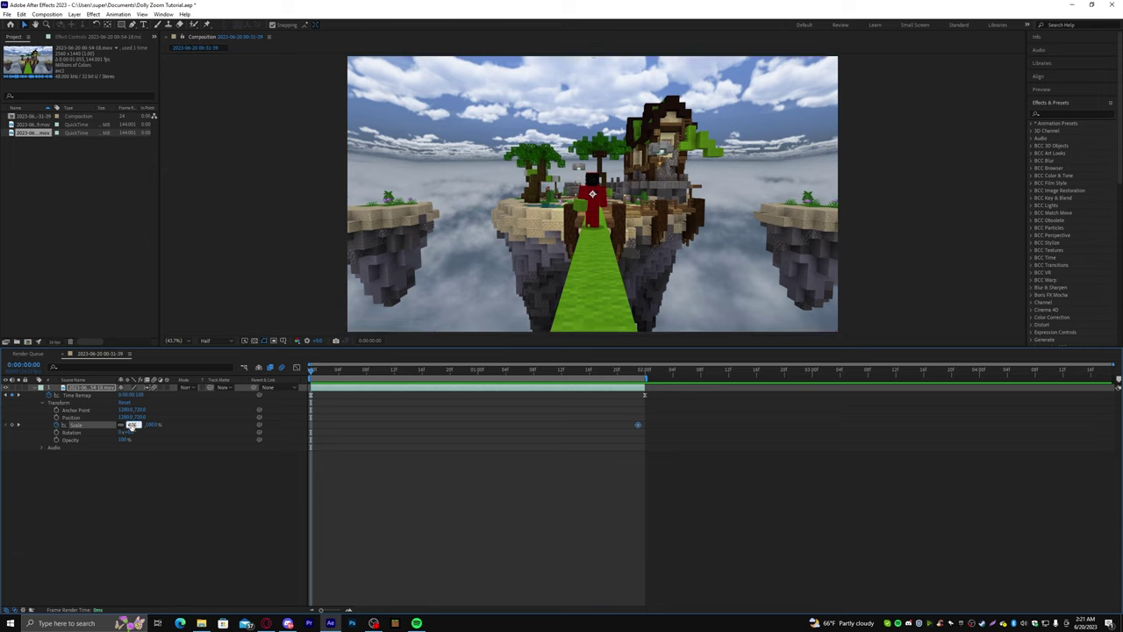
{"action": "key", "text": "Return"}
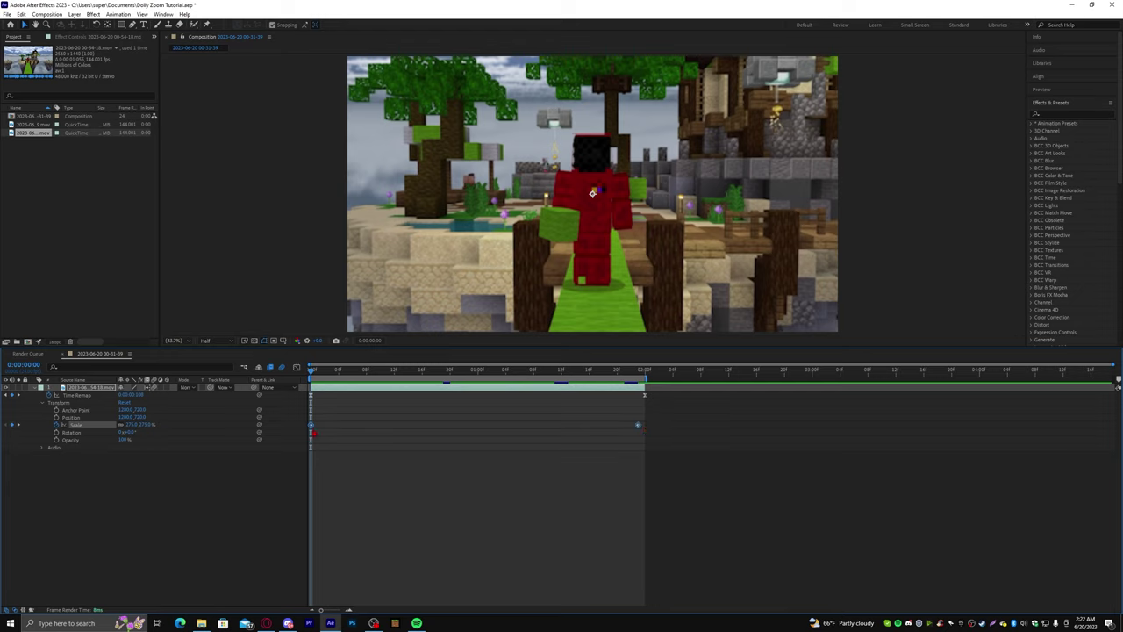
Apply Easy Ease to both Scale keyframes and view the animation curves in the Graph Editor
{"action": "key", "text": "F9"}
{"action": "left_click", "coordinate": [297, 367]}
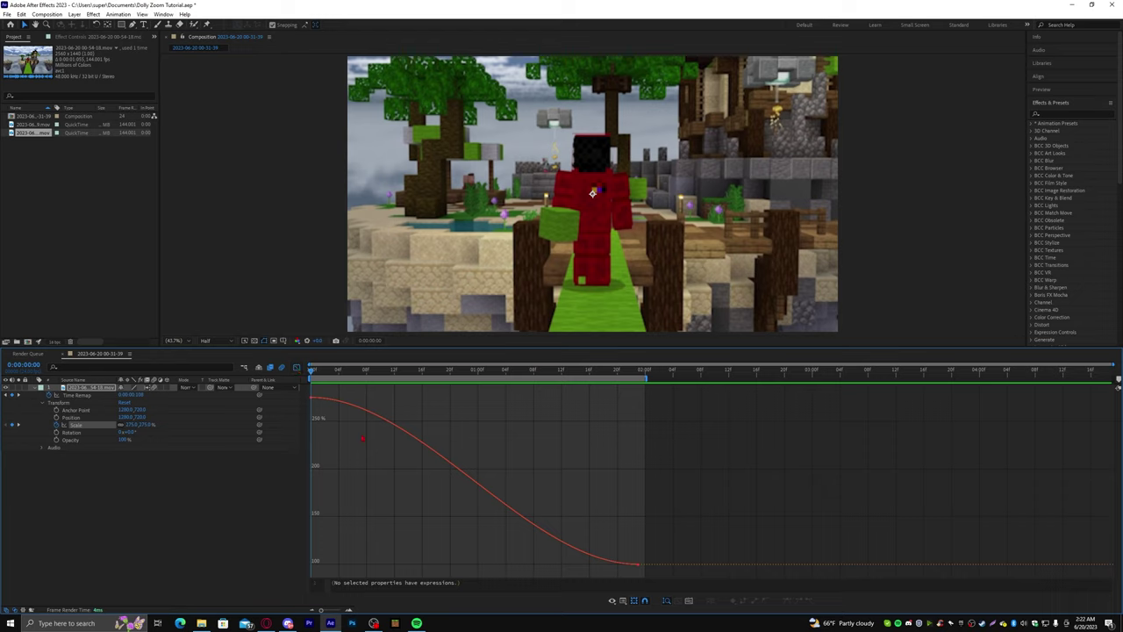
{"action": "key", "text": "ctrl+z"}
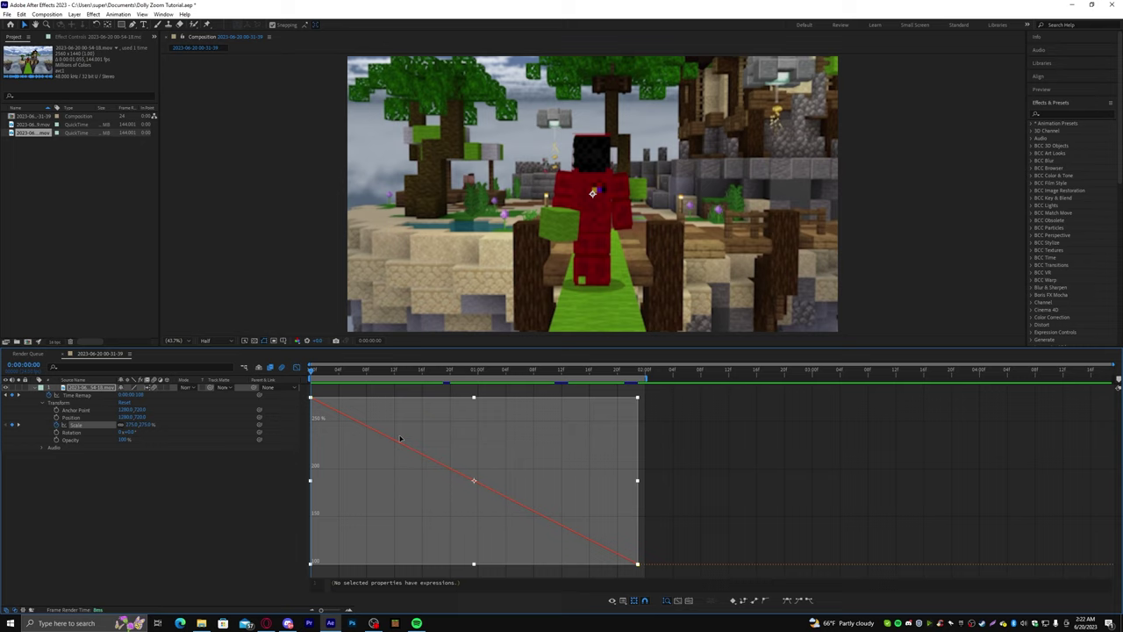
{"action": "key", "text": "F9"}
{"action": "left_click", "coordinate": [86, 397]}
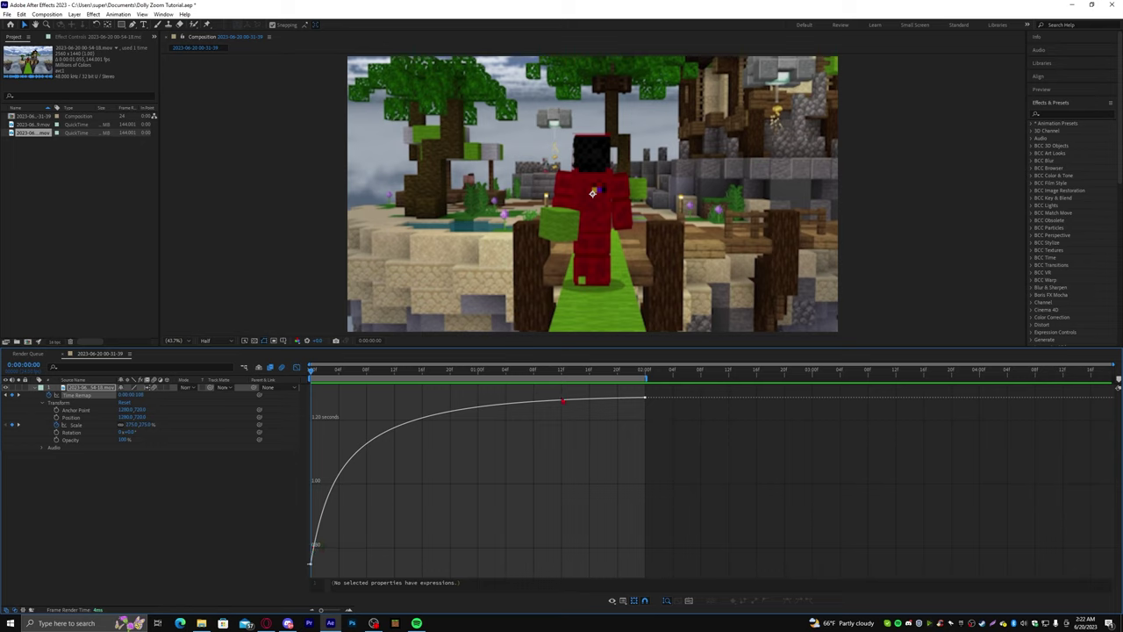
Pull the Scale curve's handles for a steep start and slow settle into 100%
{"action": "left_click", "coordinate": [77, 425]}
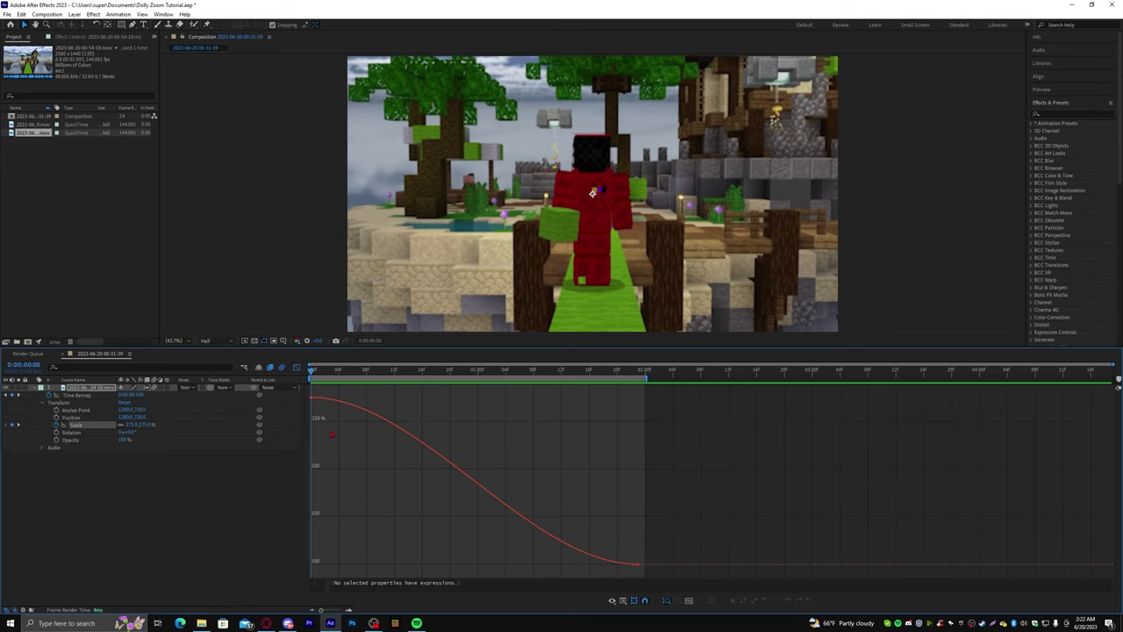
{"action": "mouse_move", "coordinate": [302, 386]}
{"action": "left_mouse_down"}
{"action": "mouse_move", "coordinate": [411, 411]}
{"action": "mouse_move", "coordinate": [340, 525]}
{"action": "left_mouse_up"}
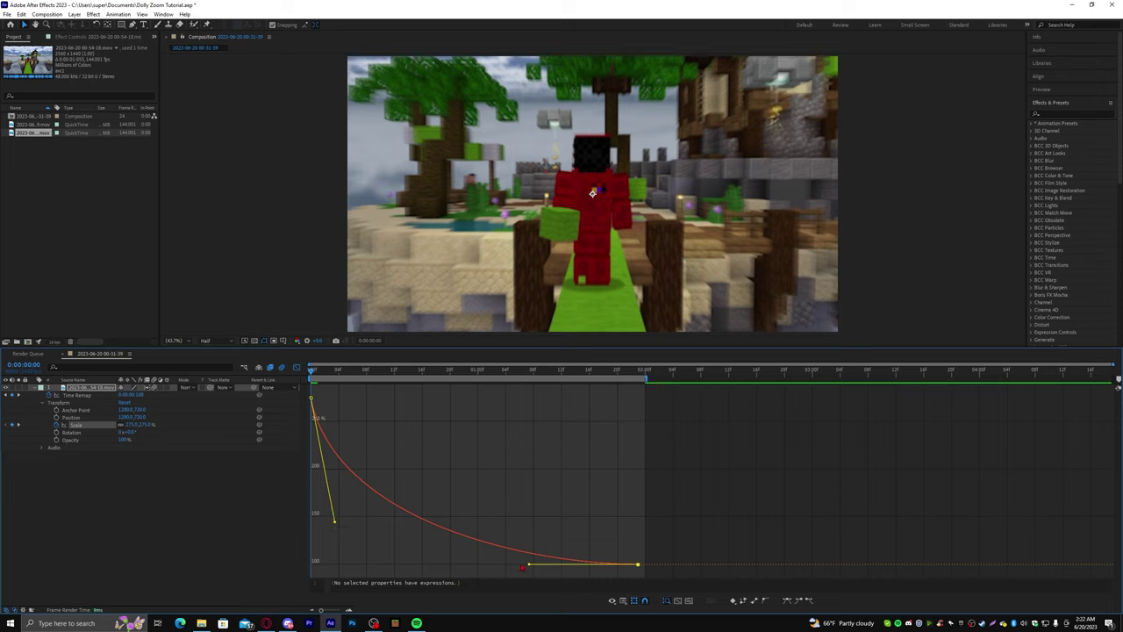
{"action": "left_click_drag", "start_coordinate": [524, 567], "coordinate": [375, 565]}
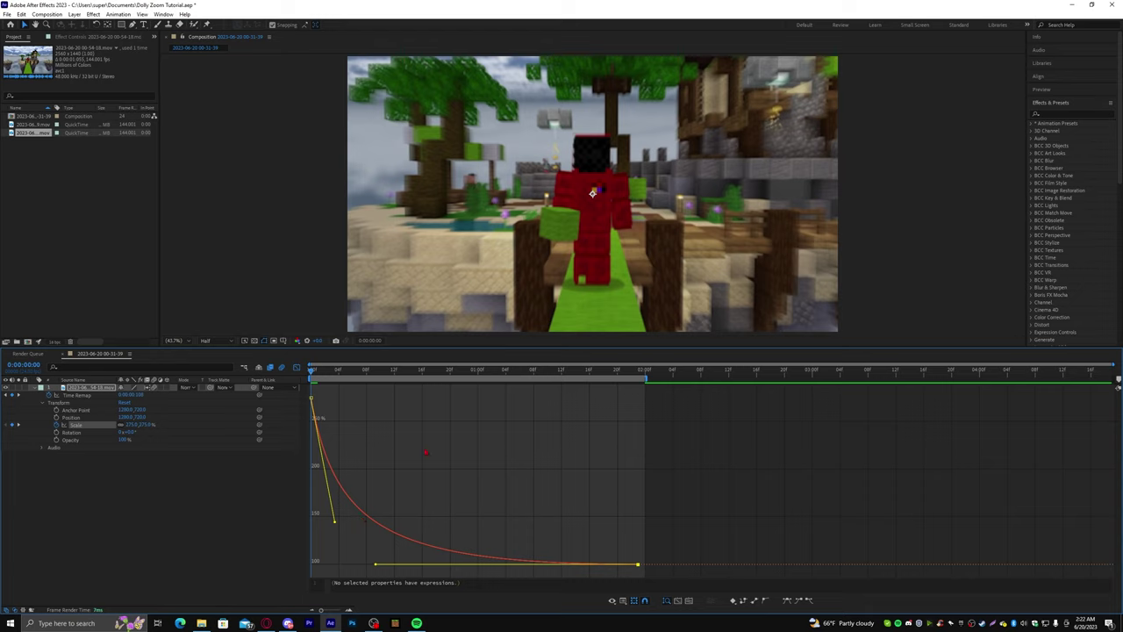
{"action": "left_click", "coordinate": [297, 367]}
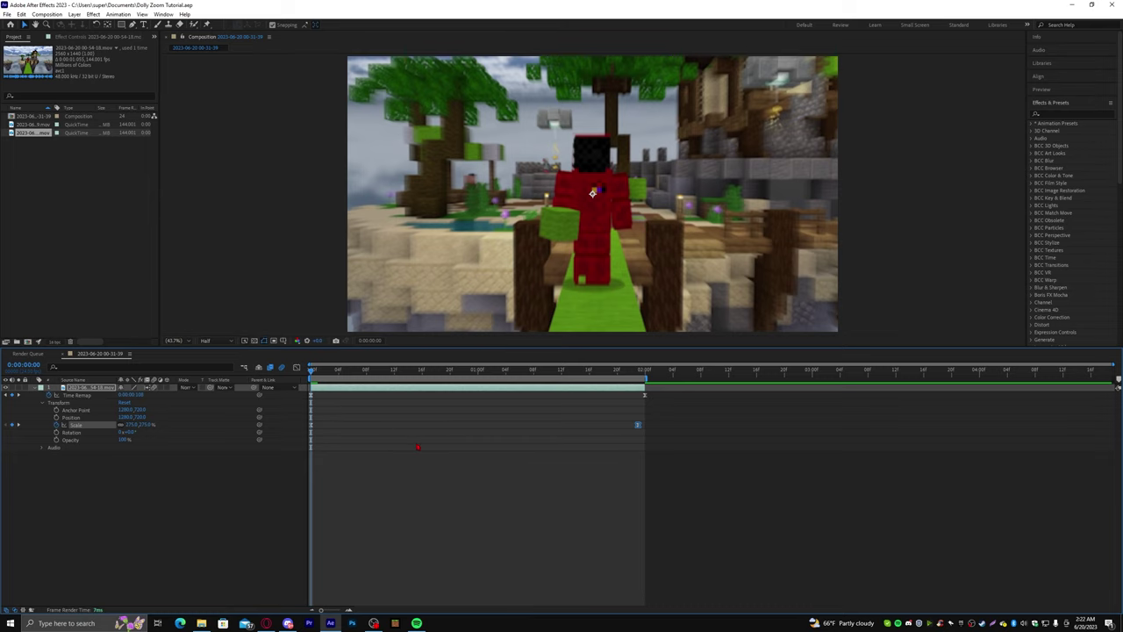
{"action": "key", "text": "space"}
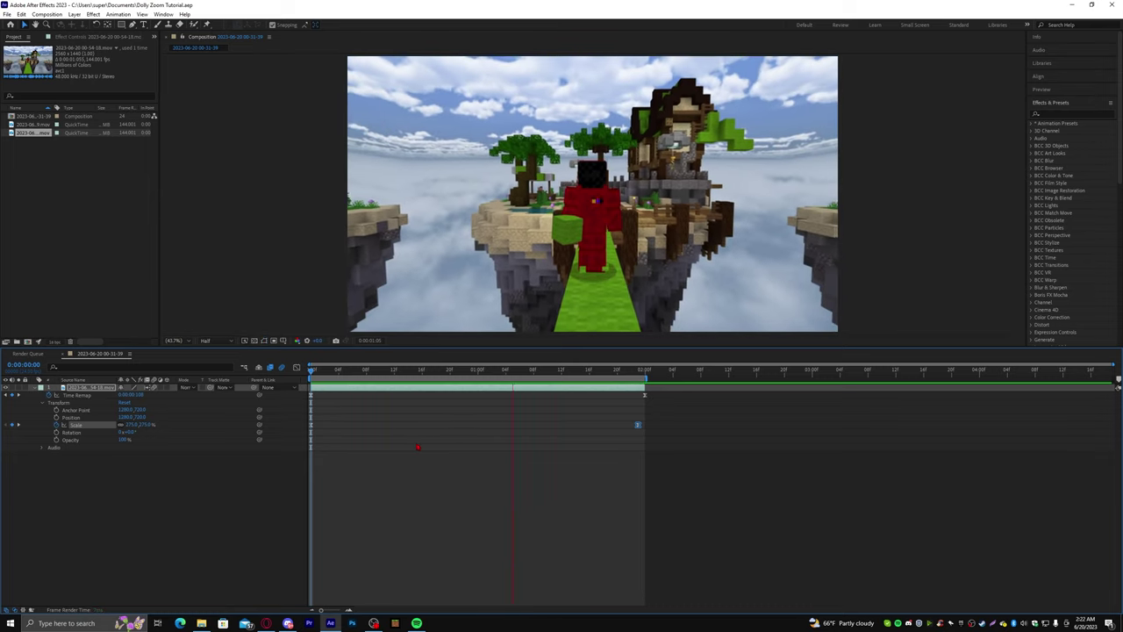